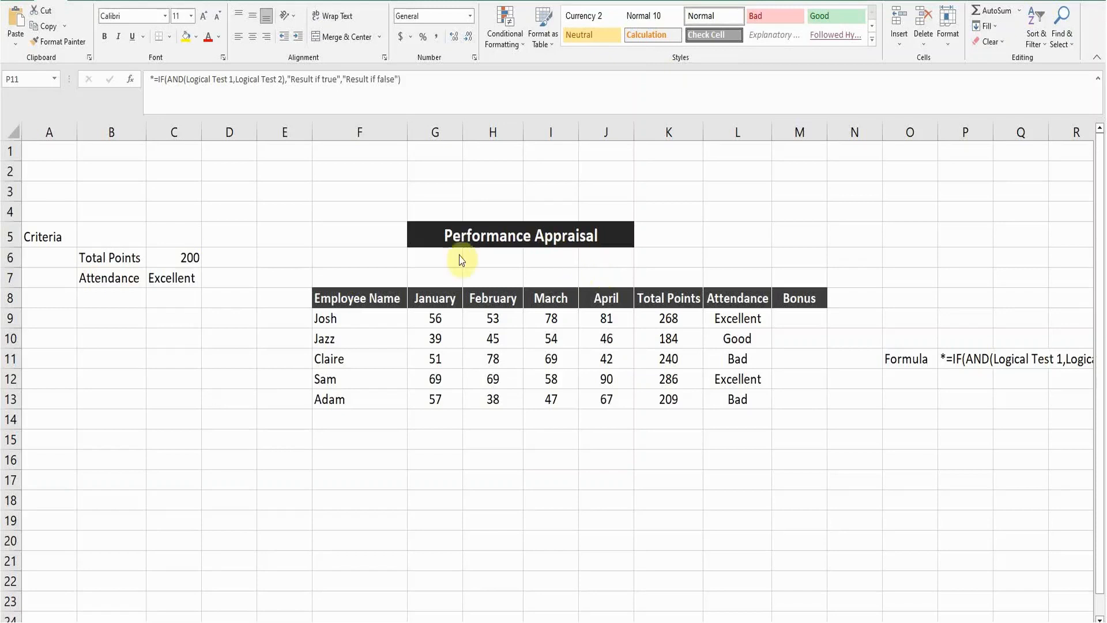
# Review the Performance Appraisal table's title, column headings and the attendance ratings of the first three employees.
pyautogui.click(428, 237)
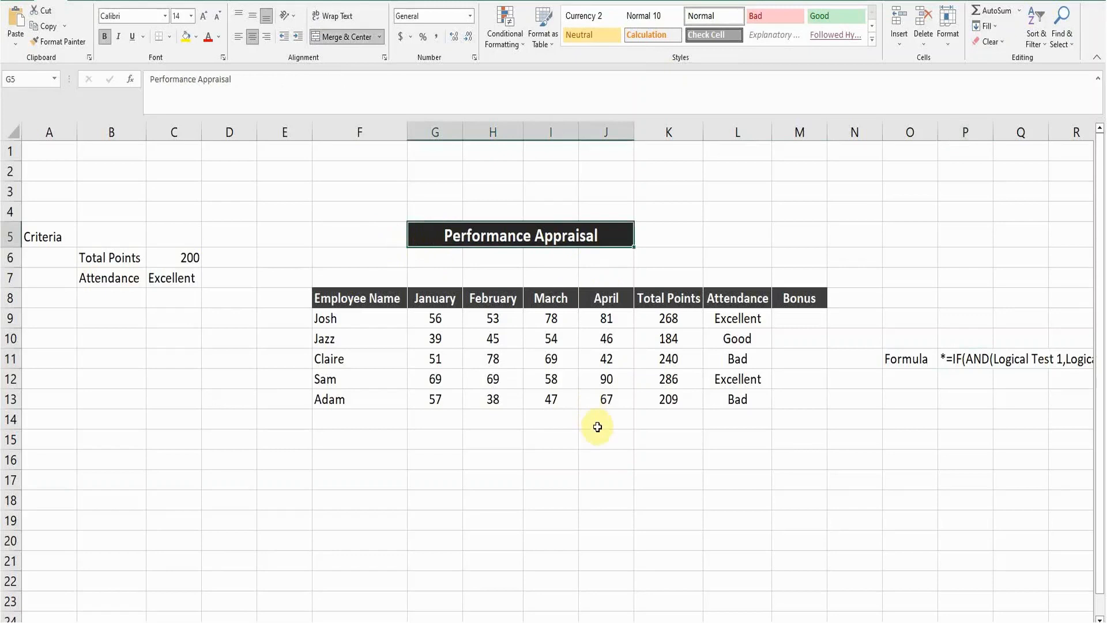
pyautogui.click(346, 300)
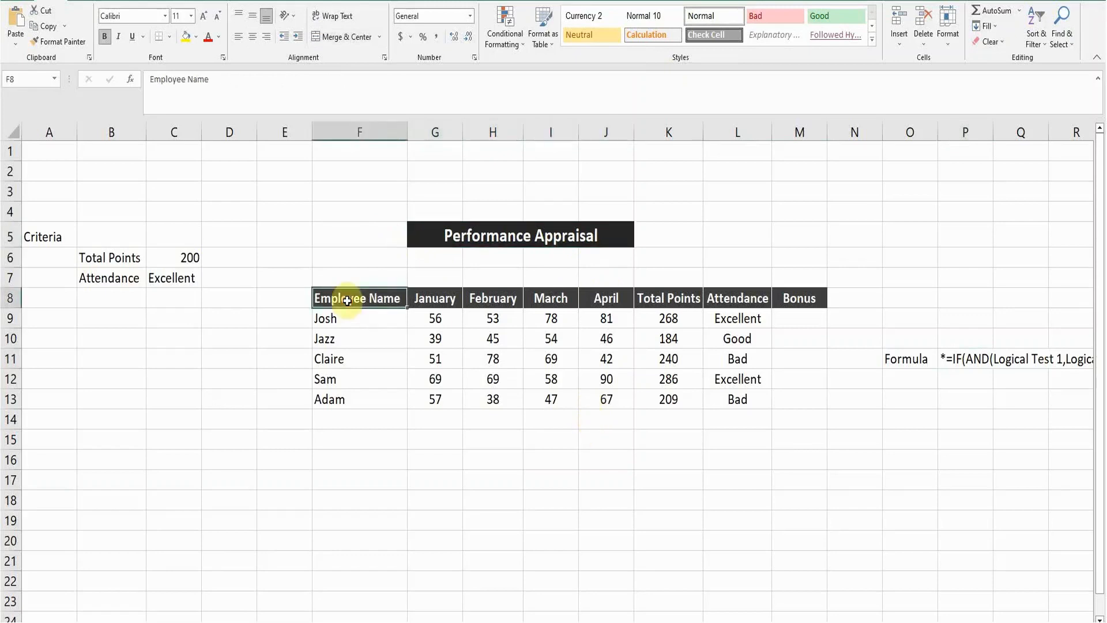
pyautogui.click(438, 299)
pyautogui.click(494, 300)
pyautogui.click(549, 300)
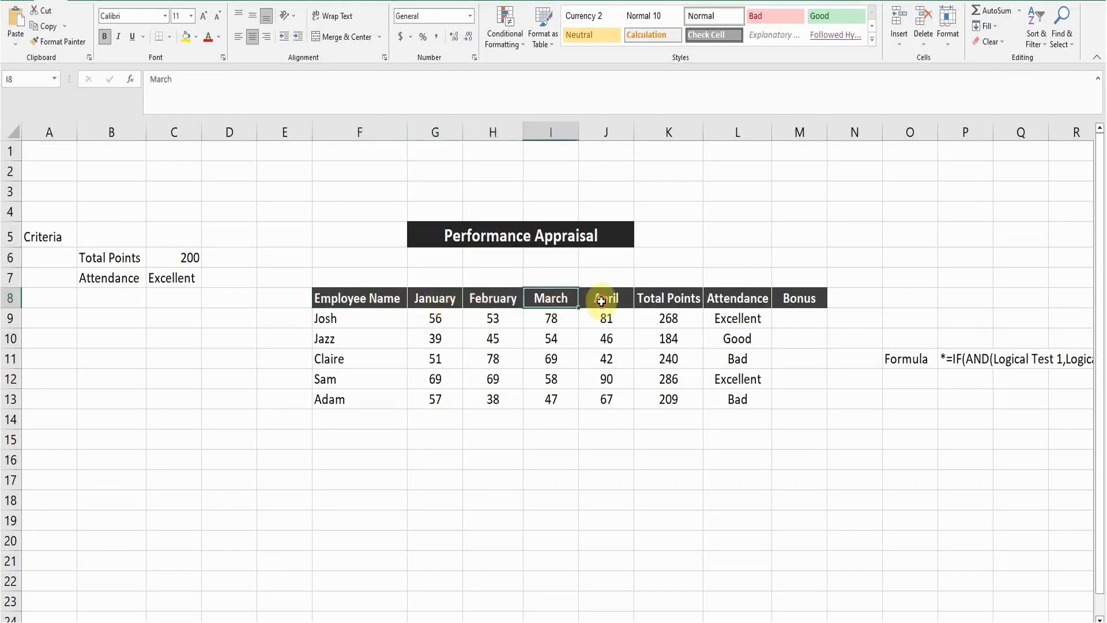
pyautogui.click(604, 301)
pyautogui.click(671, 301)
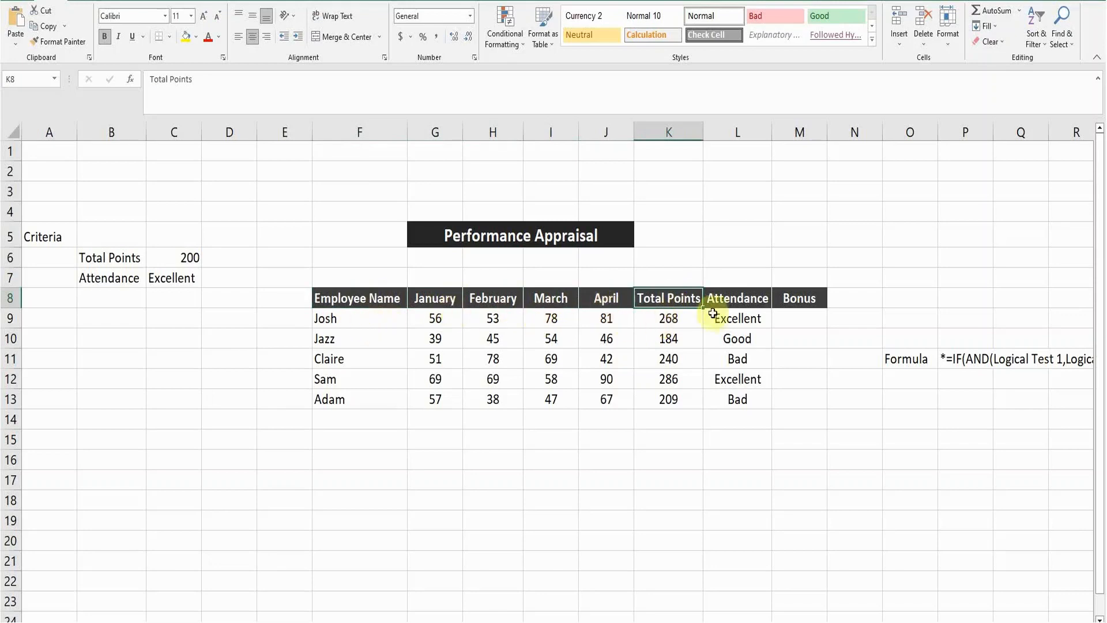
pyautogui.click(726, 299)
pyautogui.click(735, 318)
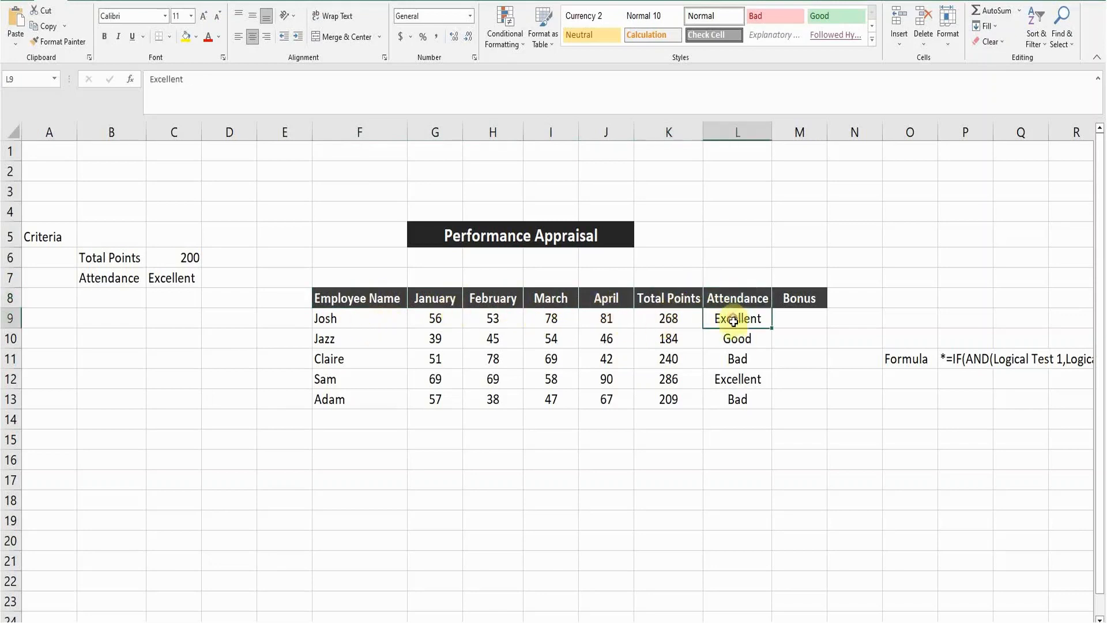
pyautogui.click(737, 339)
pyautogui.click(738, 359)
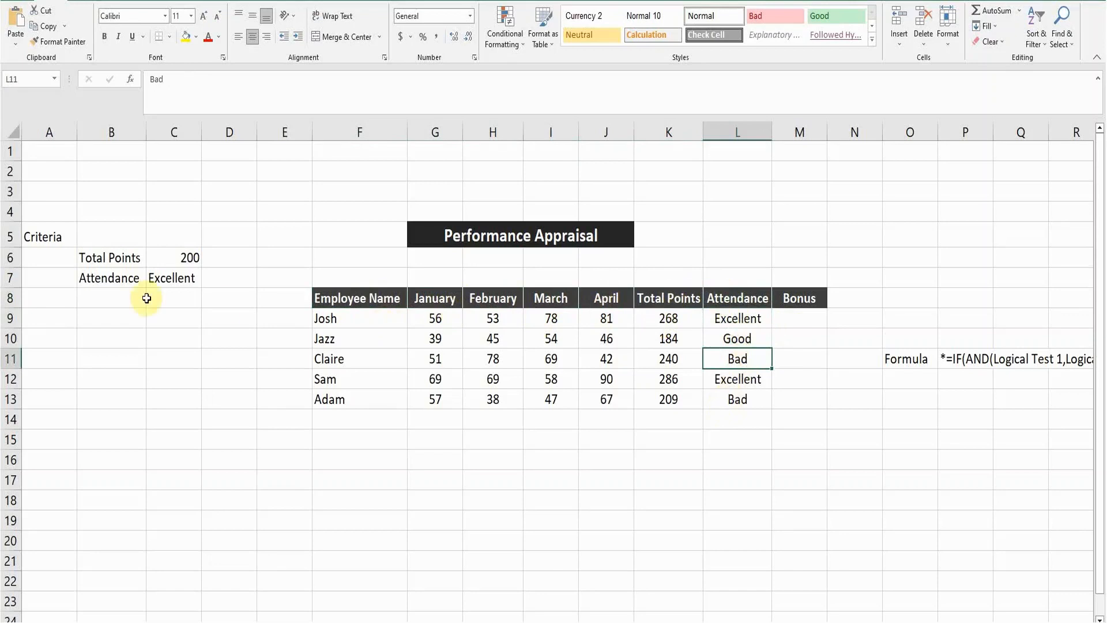
# Review the Total Points and Attendance criteria that decide the Bonus column.
pyautogui.click(136, 258)
pyautogui.click(166, 257)
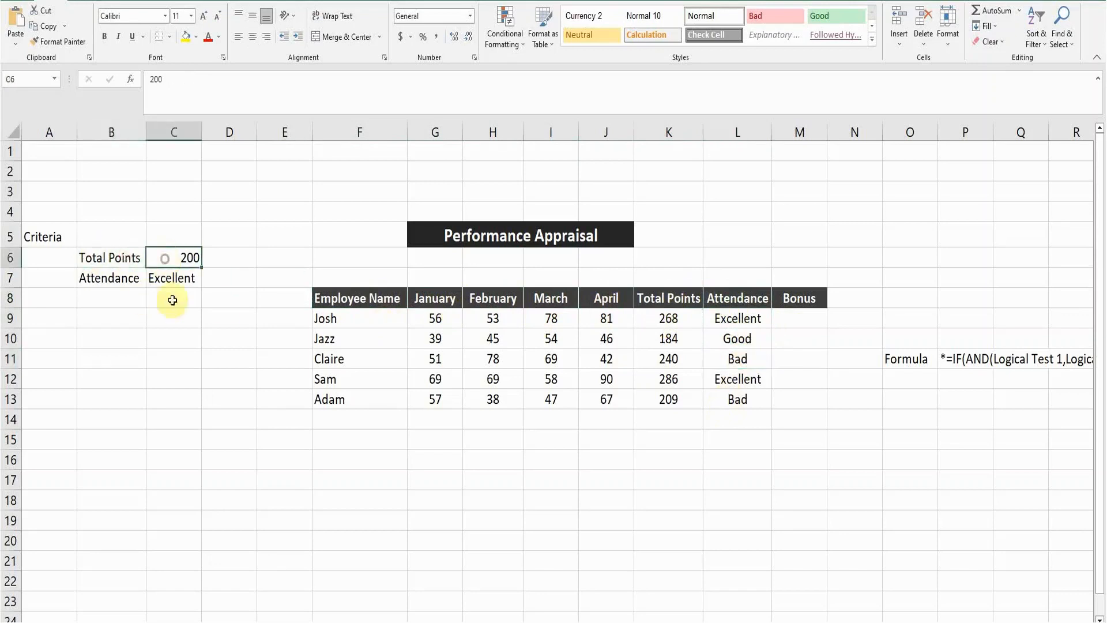
pyautogui.click(801, 318)
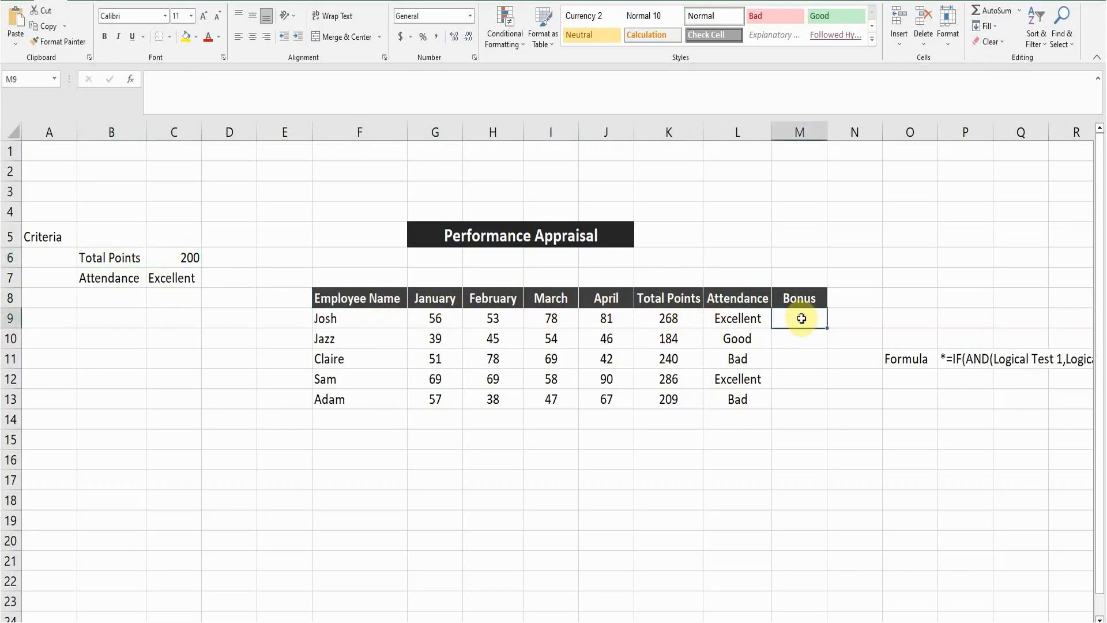
pyautogui.click(137, 258)
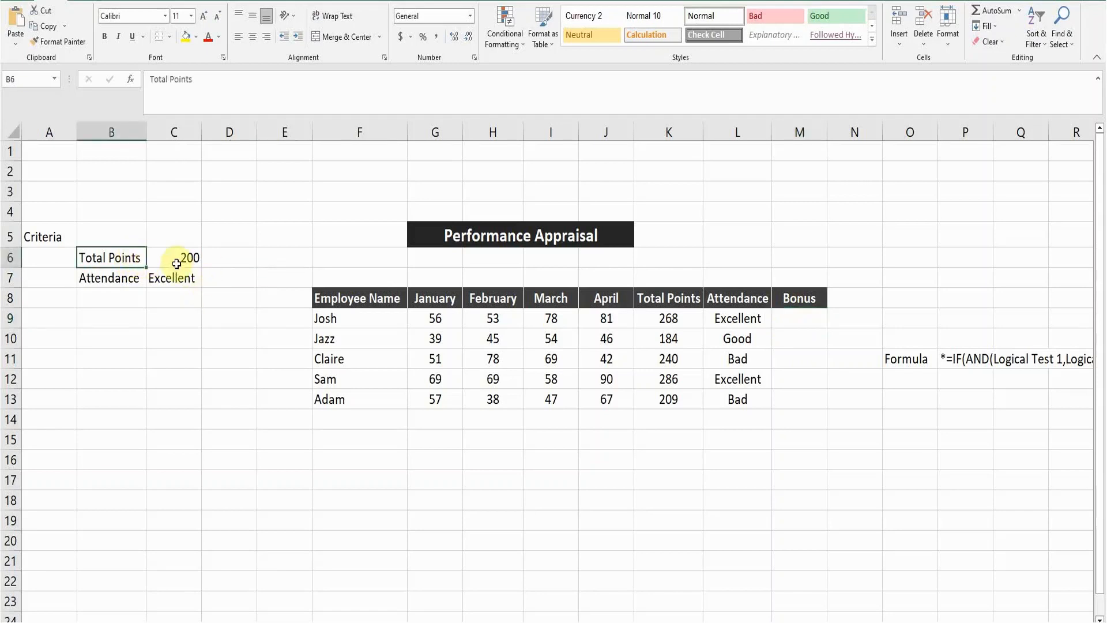
pyautogui.click(132, 278)
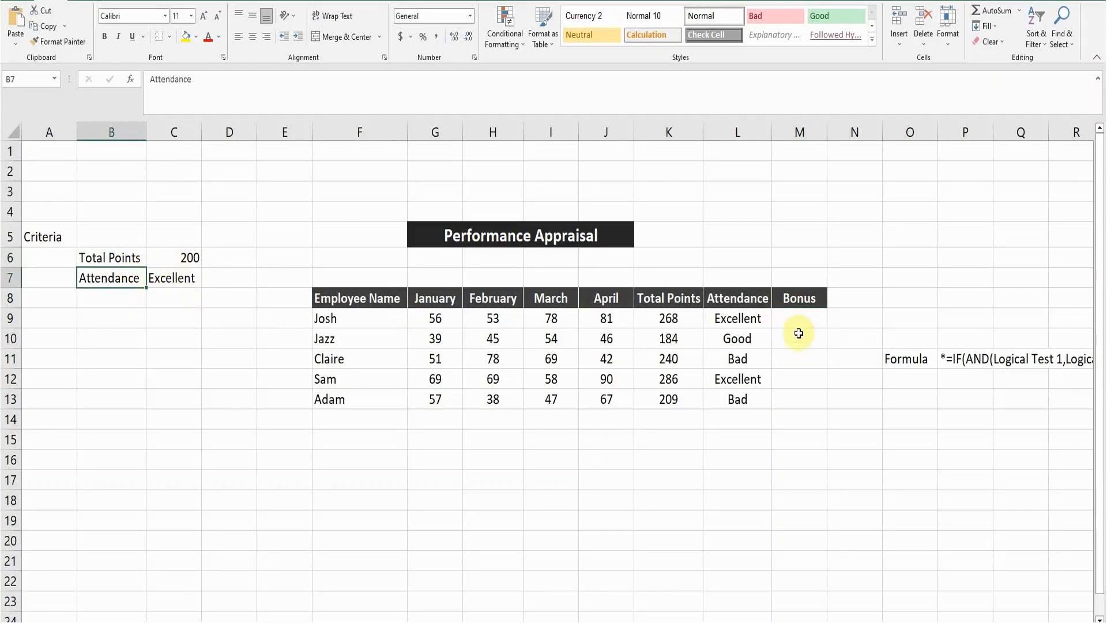
# In M9, begin an IF formula with a nested AND whose first condition is K9>$C$6, with the criterion reference absolute.
pyautogui.click(787, 318)
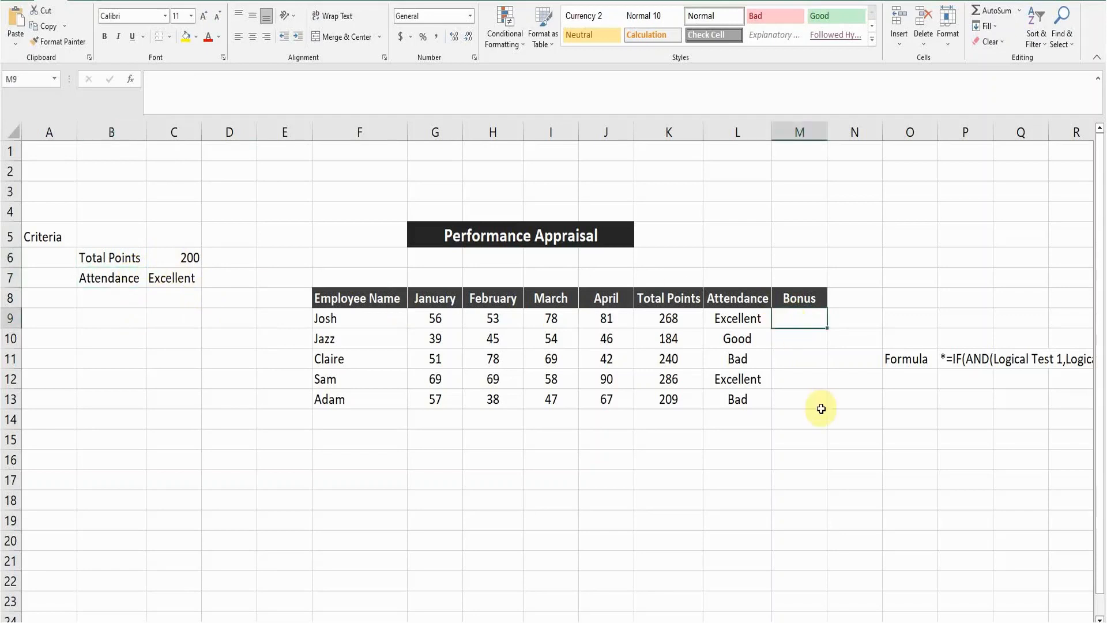
pyautogui.write('=if')
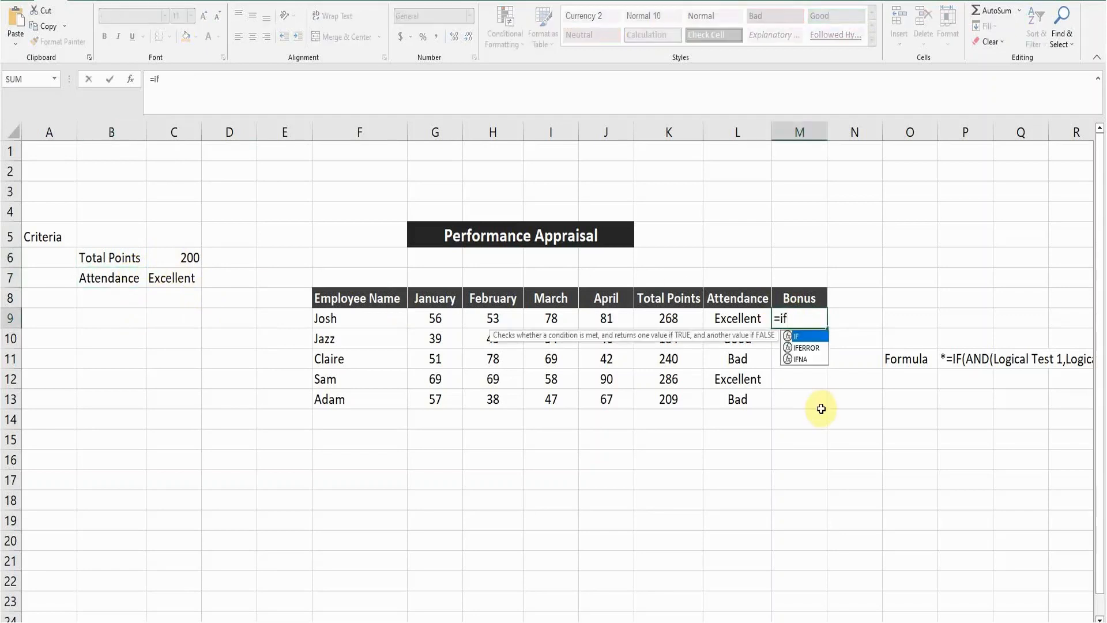
pyautogui.press('Tab')
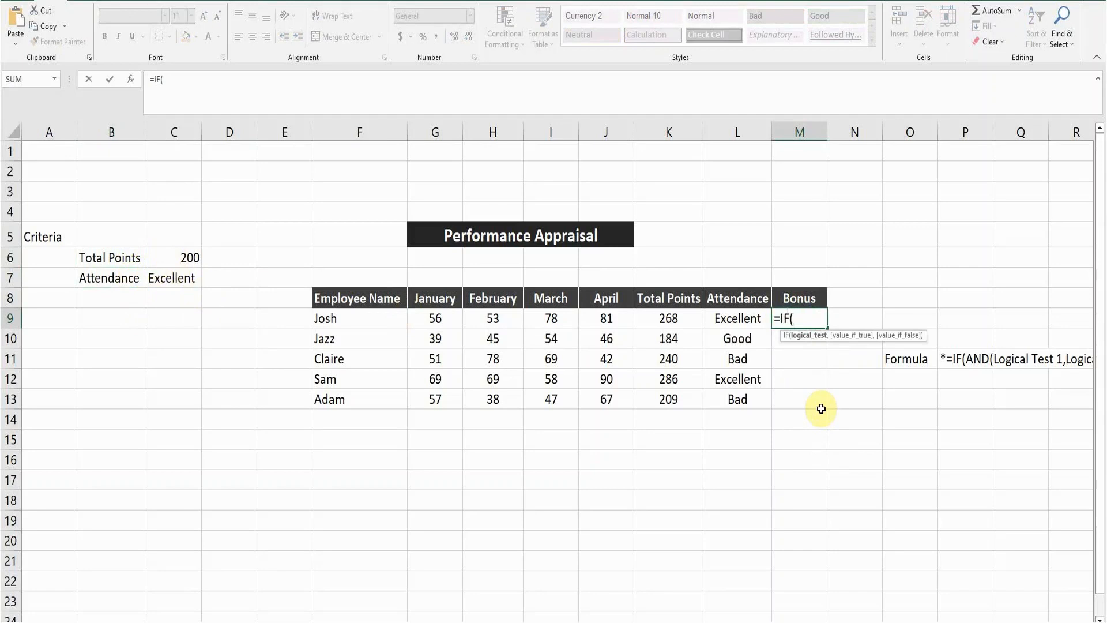
pyautogui.write('an')
pyautogui.press('Tab')
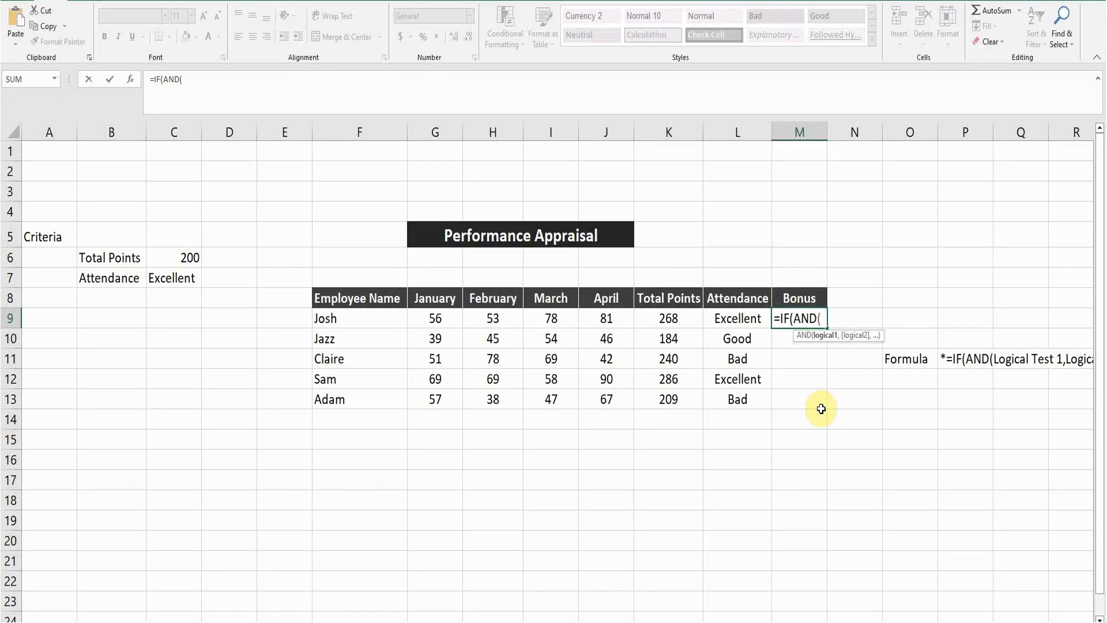
pyautogui.click(668, 318)
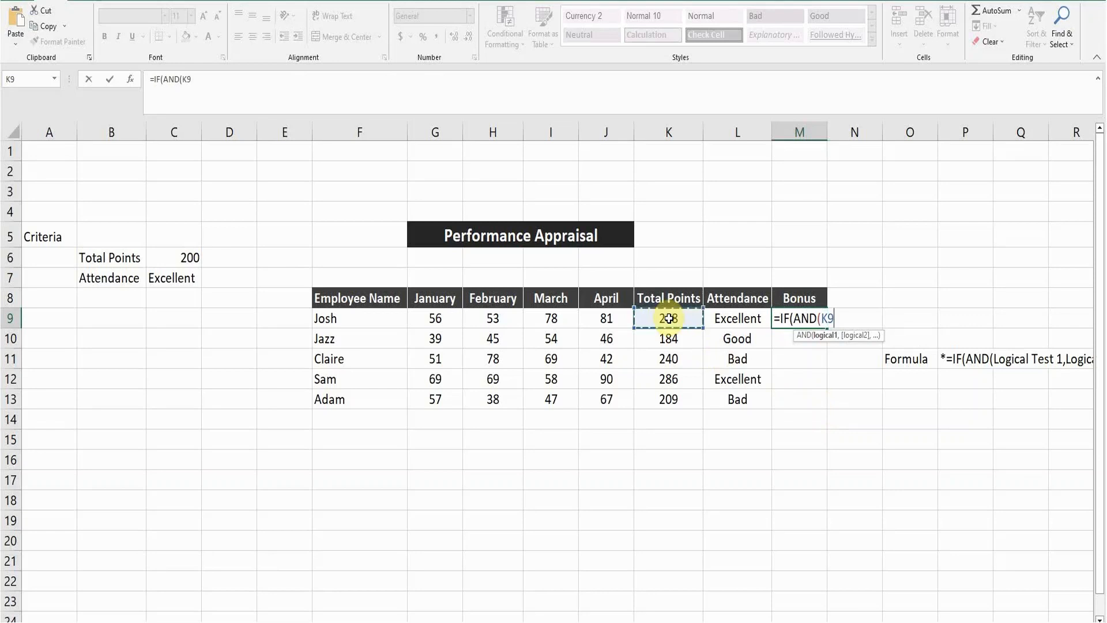
pyautogui.write('>')
pyautogui.click(180, 255)
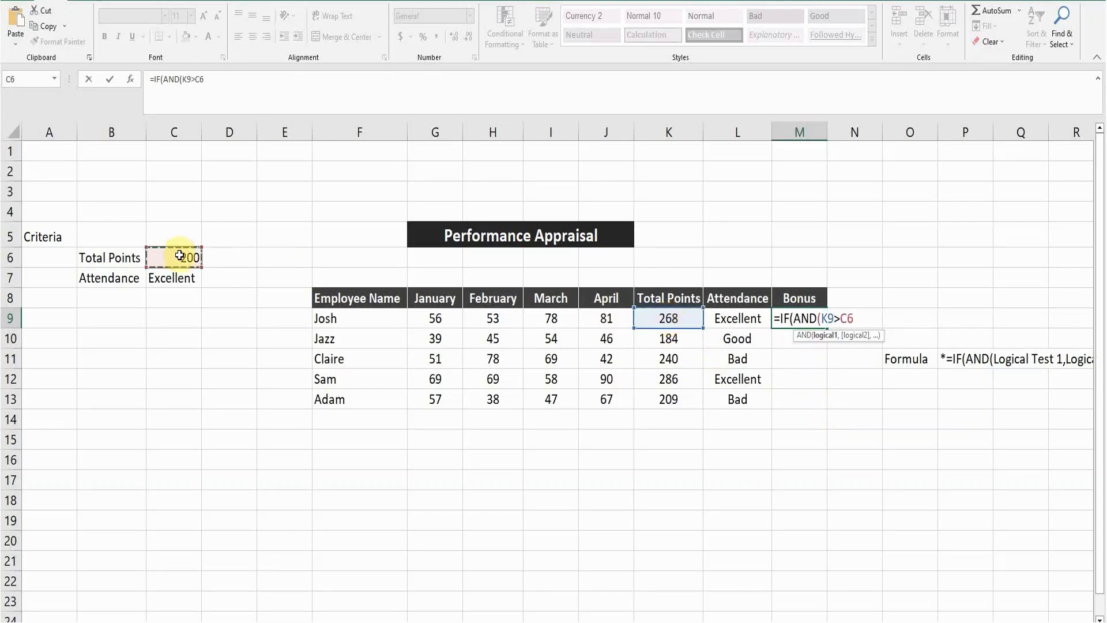
pyautogui.press('F4')
pyautogui.write(',')
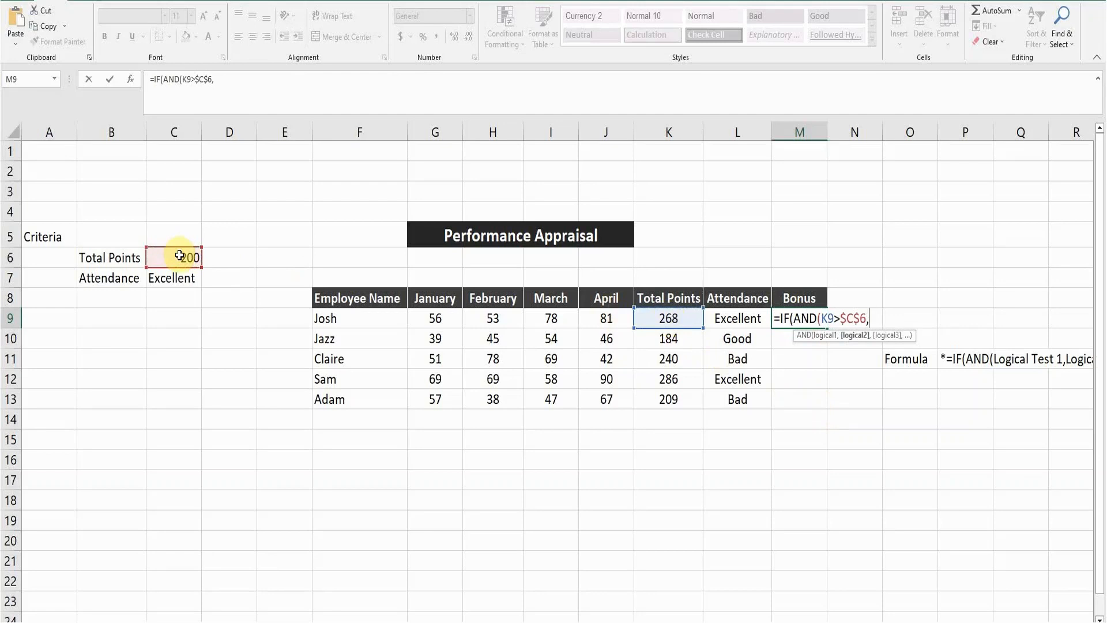
# Add L9=$C$7 as the second AND condition, with C7 as an absolute reference, and close the AND function.
pyautogui.click(742, 319)
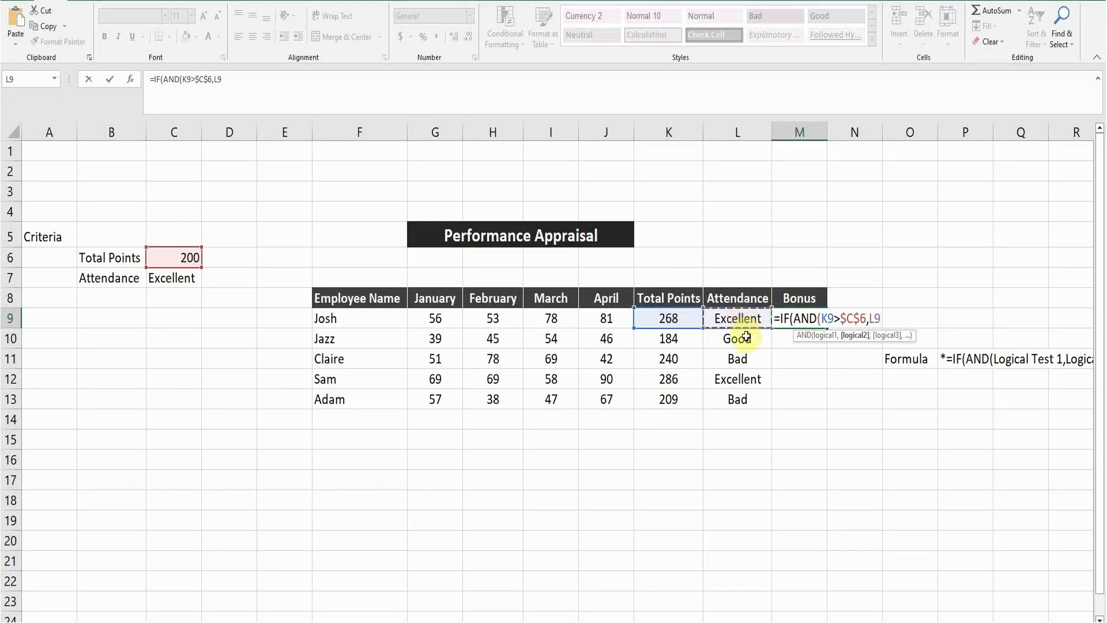
pyautogui.write('=')
pyautogui.click(173, 277)
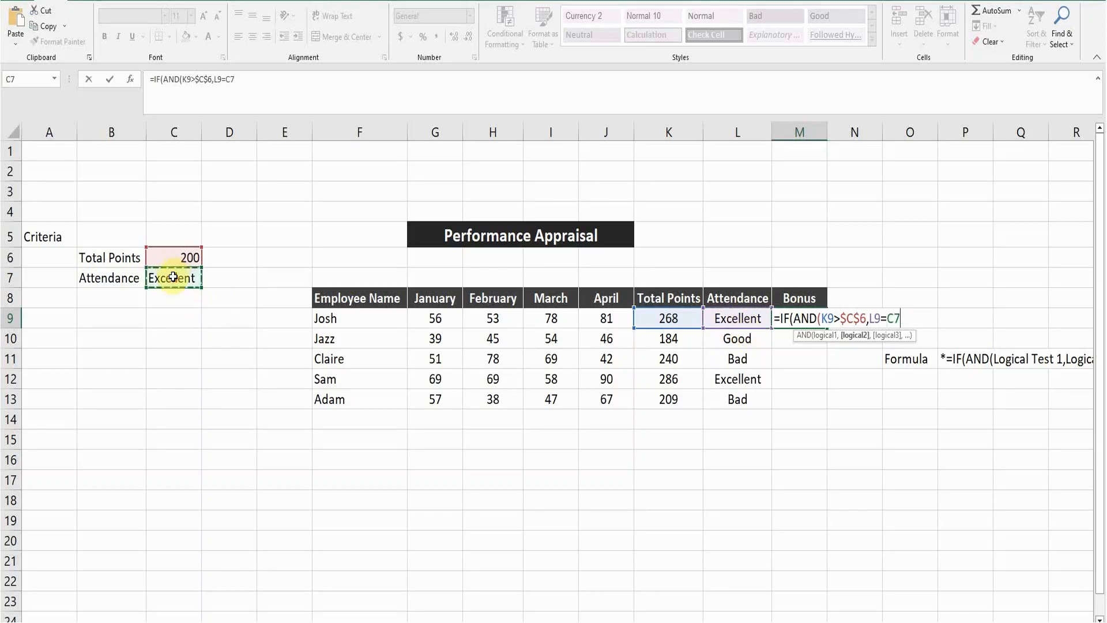
pyautogui.press('F4')
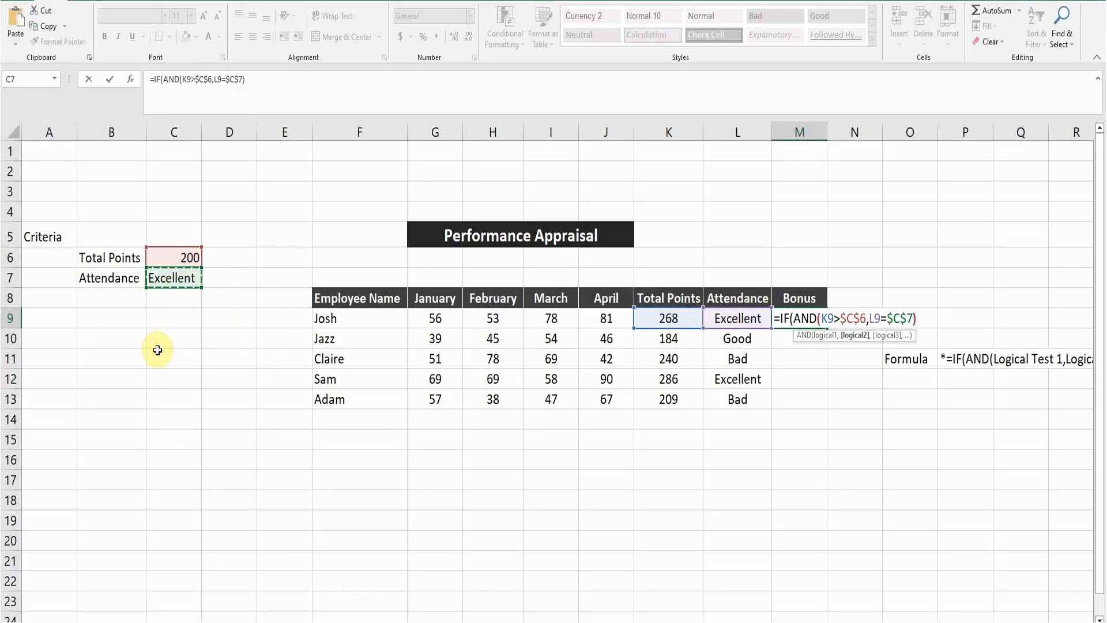
pyautogui.write('),')
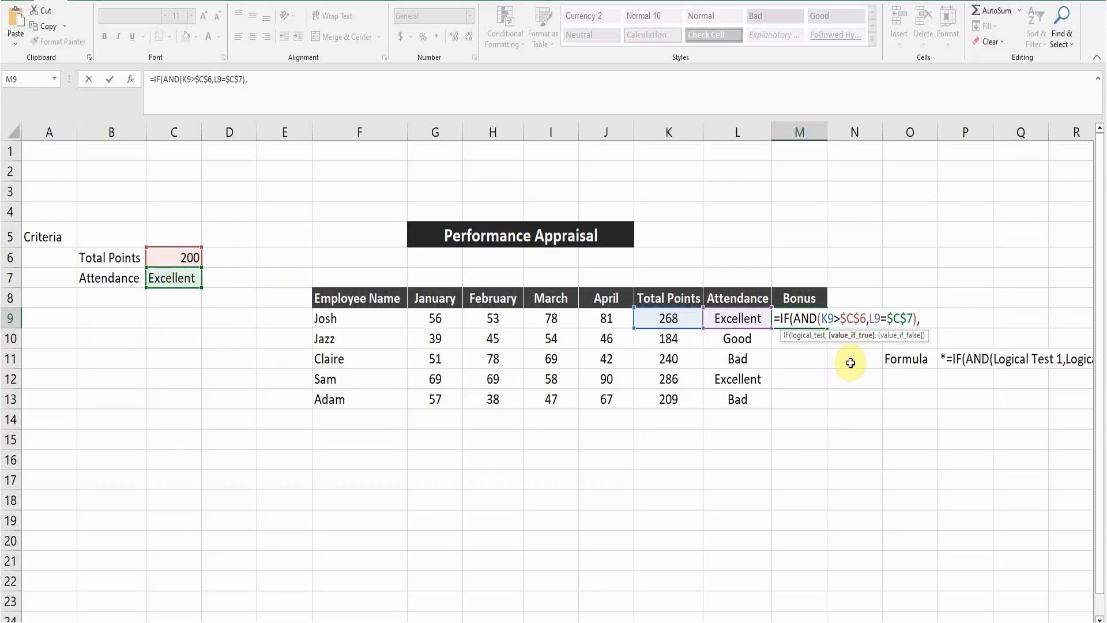
# Finish the M9 formula with "Yes" as the true result and "No" as the false result, and enter it.
pyautogui.write('"Yes",')
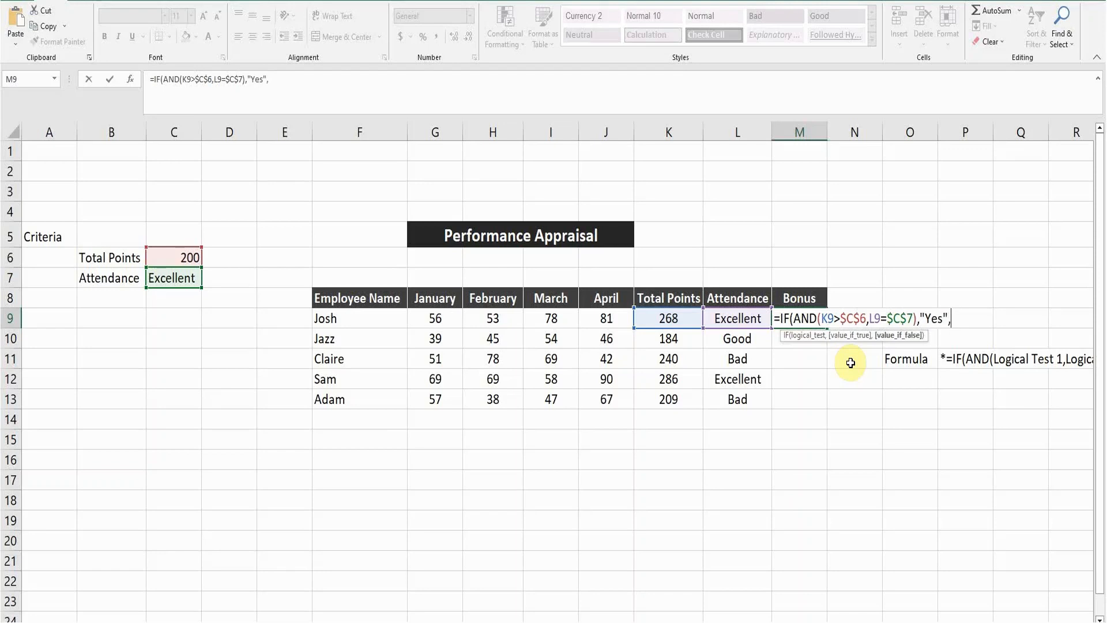
pyautogui.write('"No"')
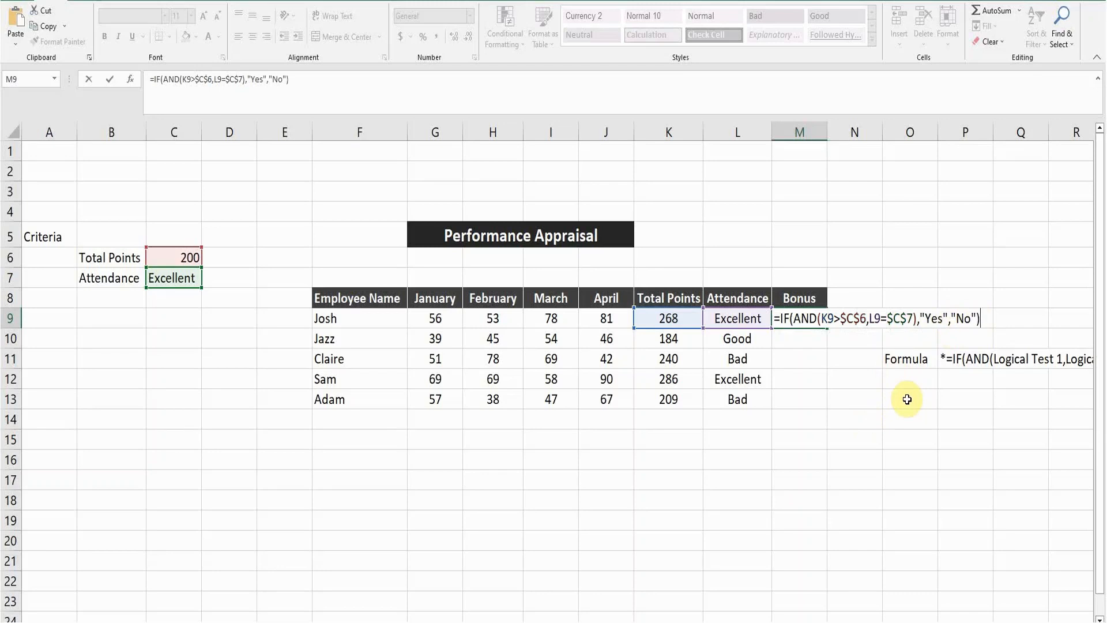
pyautogui.press('Return')
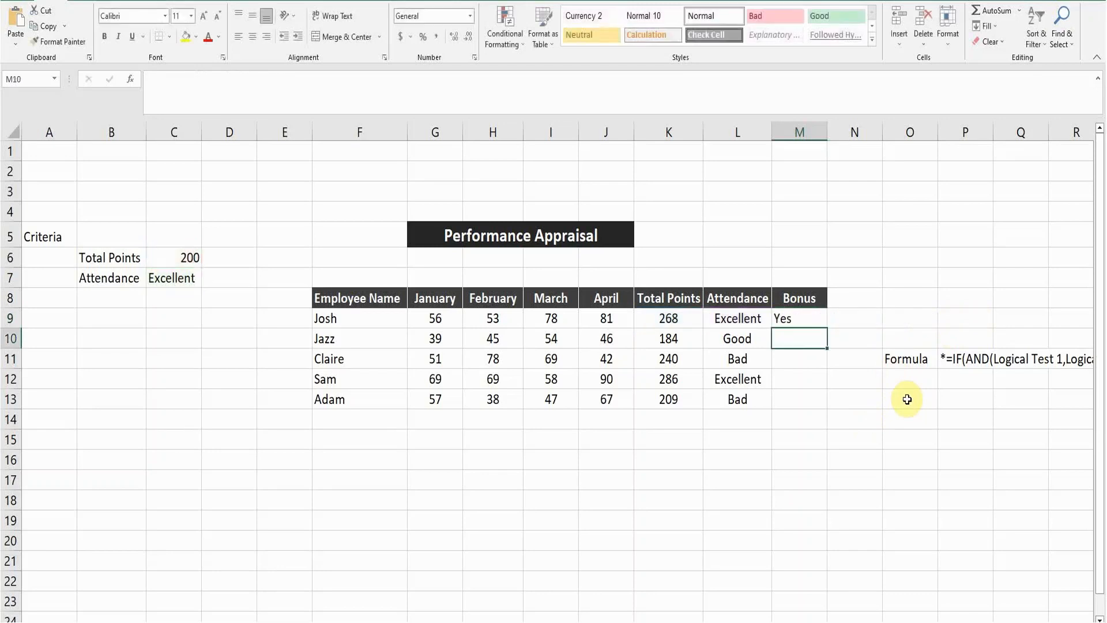
# Fill the M9 bonus formula down through M13.
pyautogui.click(811, 320)
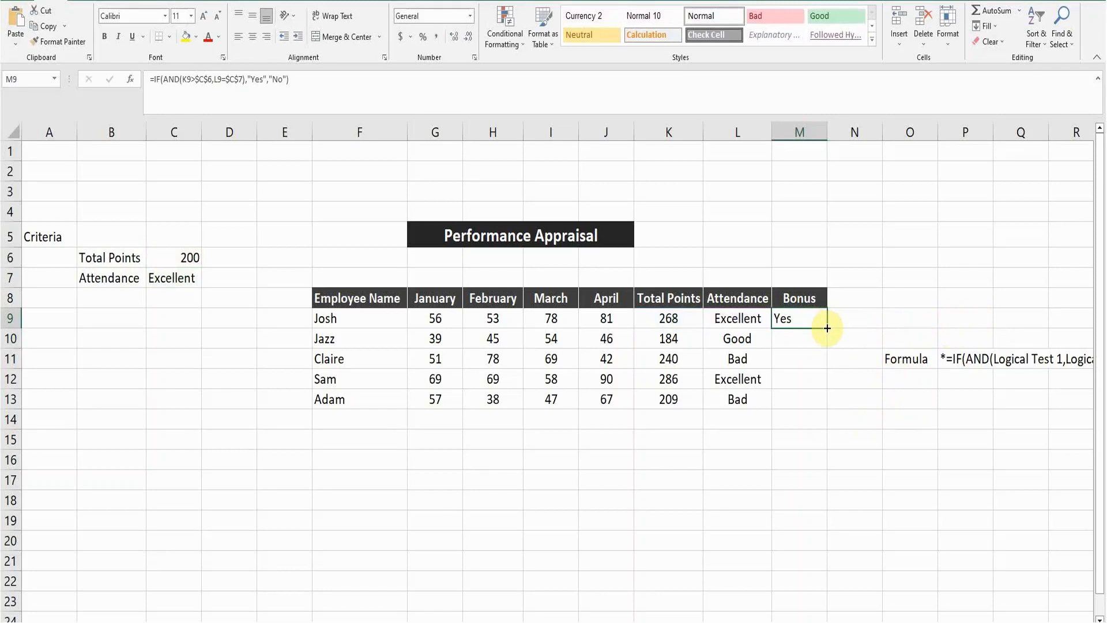
pyautogui.doubleClick(827, 328)
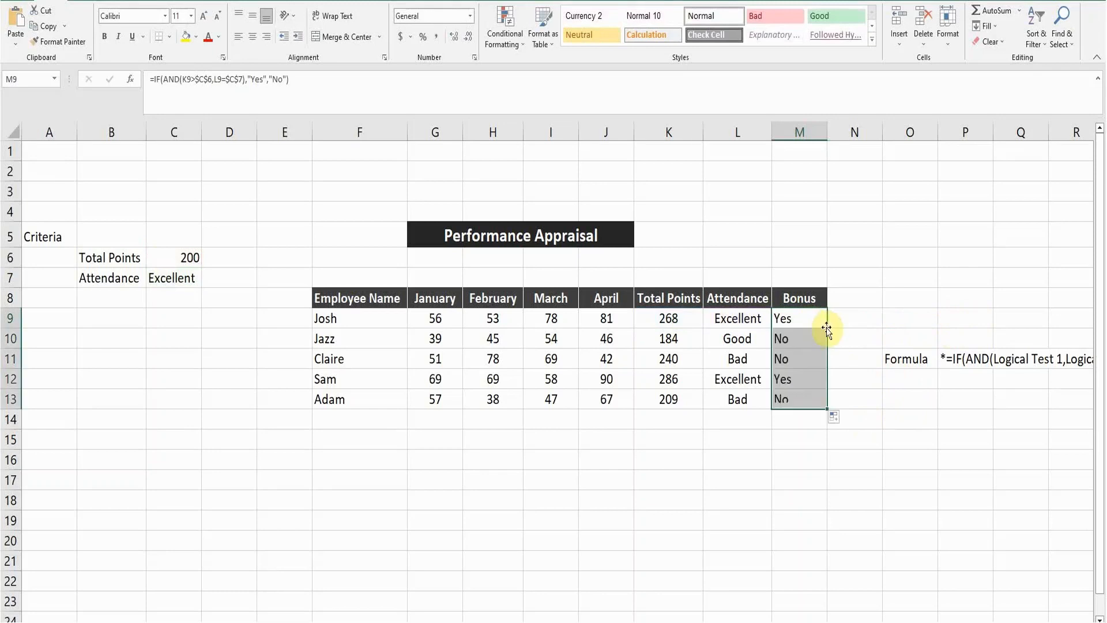
# Check the Bonus results in rows 9 to 11 against each employee's total points and attendance.
pyautogui.click(798, 326)
pyautogui.click(790, 362)
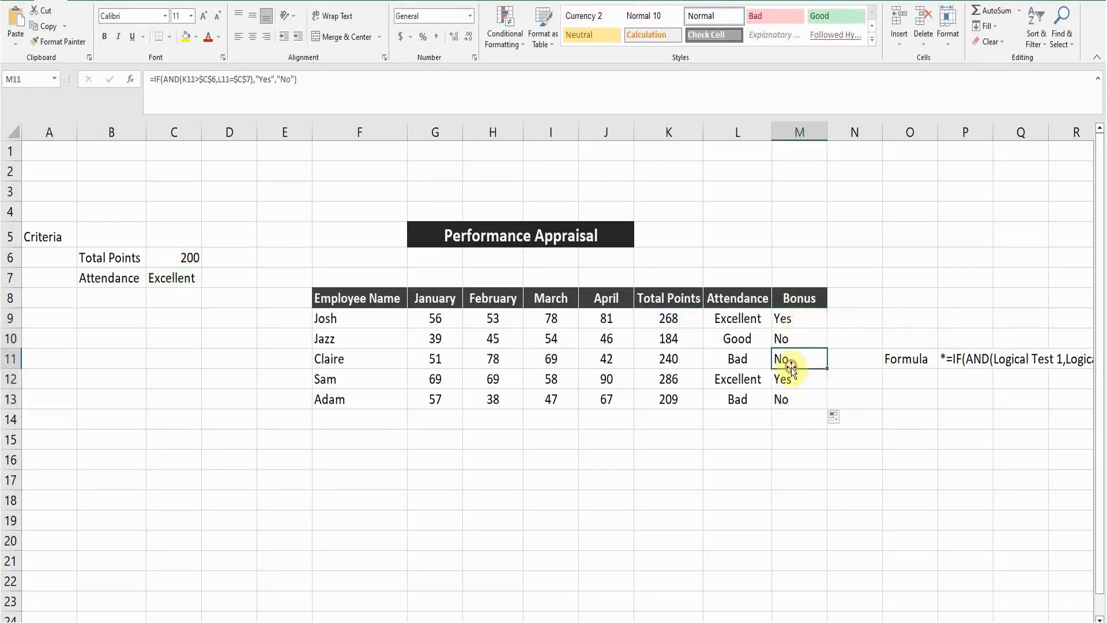
pyautogui.click(791, 318)
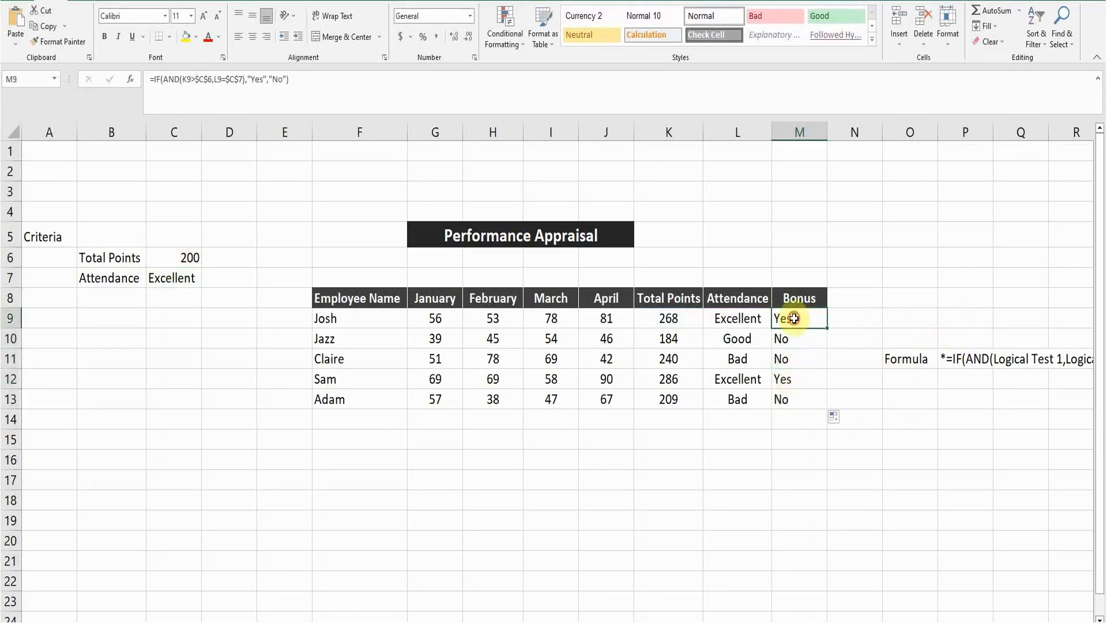
pyautogui.click(667, 316)
pyautogui.click(732, 321)
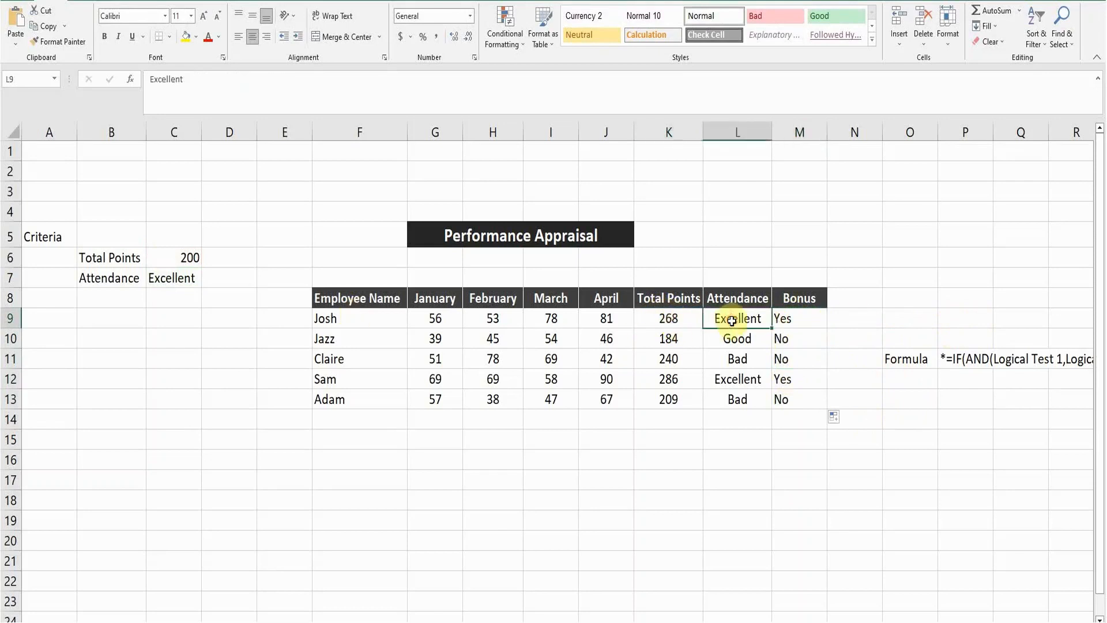
pyautogui.click(789, 340)
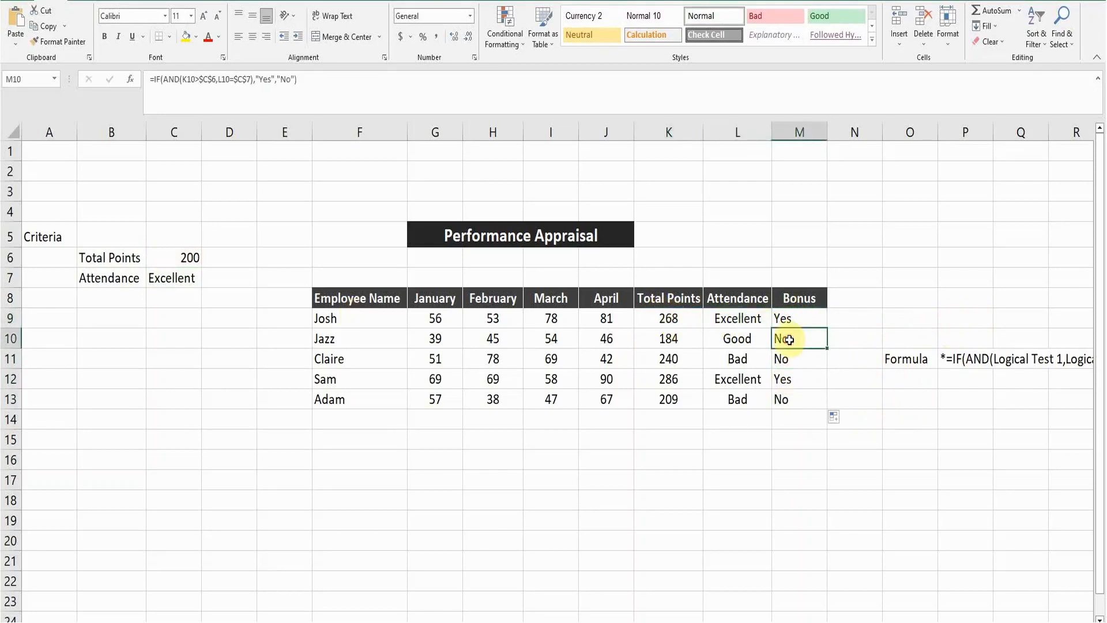
pyautogui.click(662, 338)
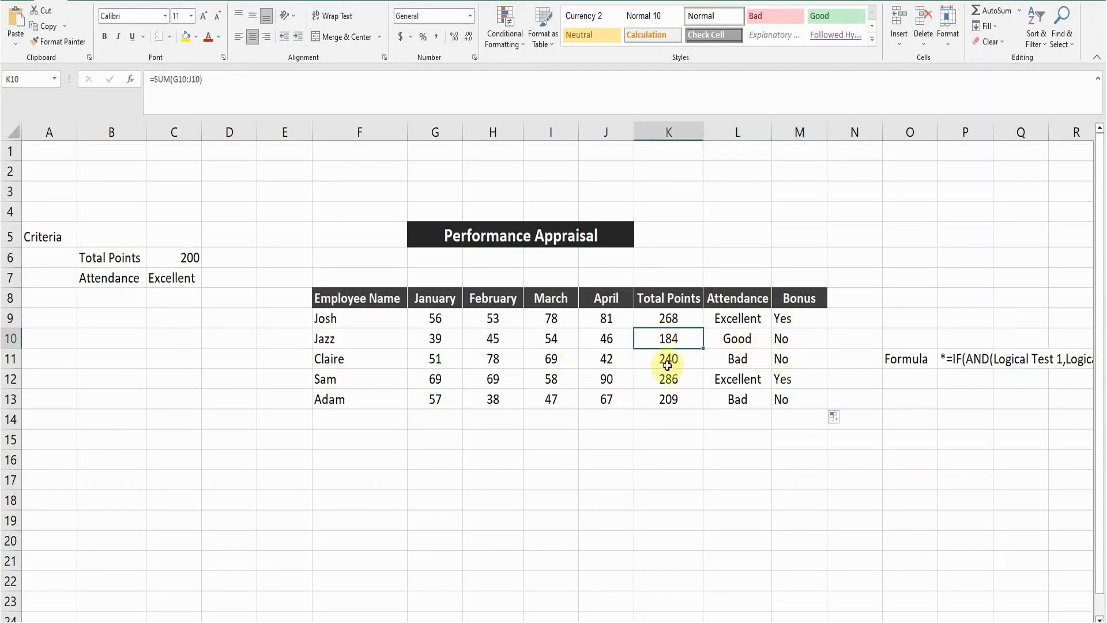
pyautogui.click(678, 359)
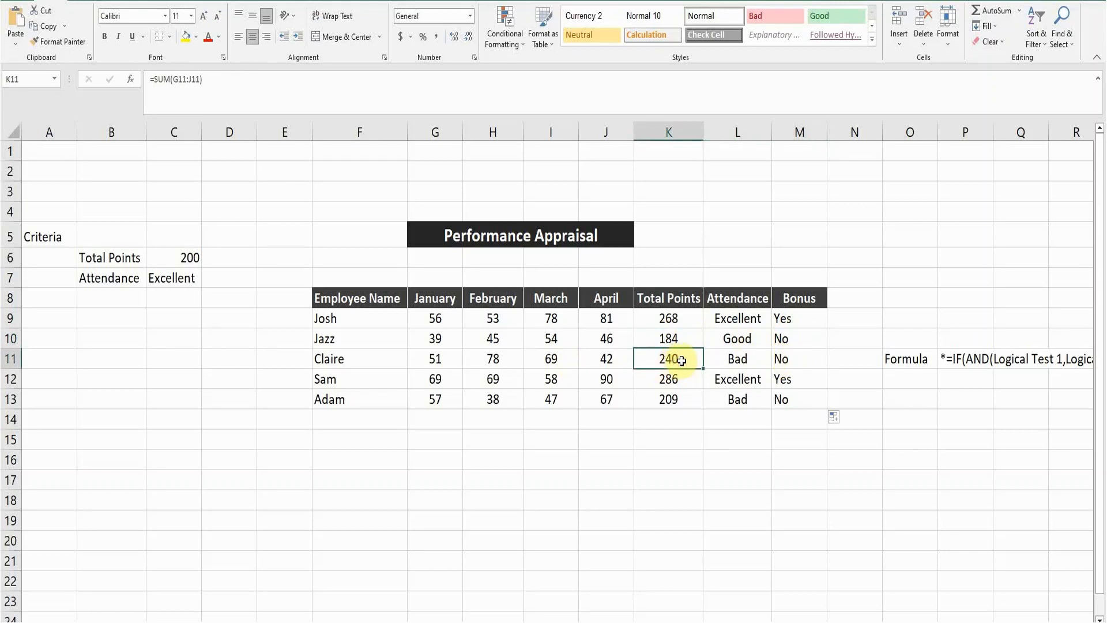
pyautogui.click(729, 359)
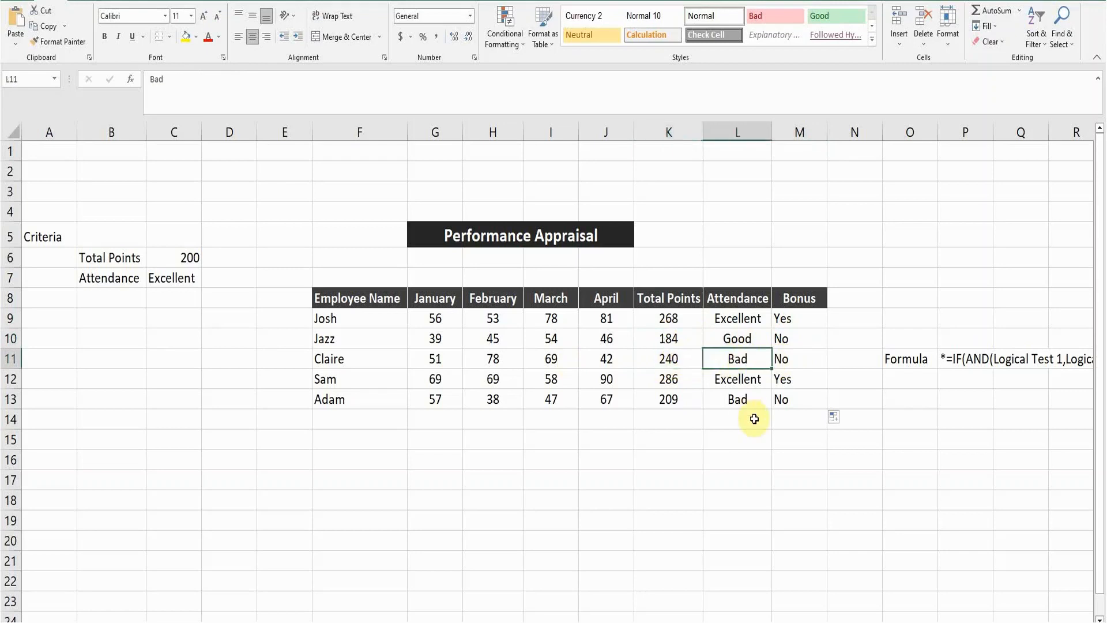
pyautogui.click(785, 362)
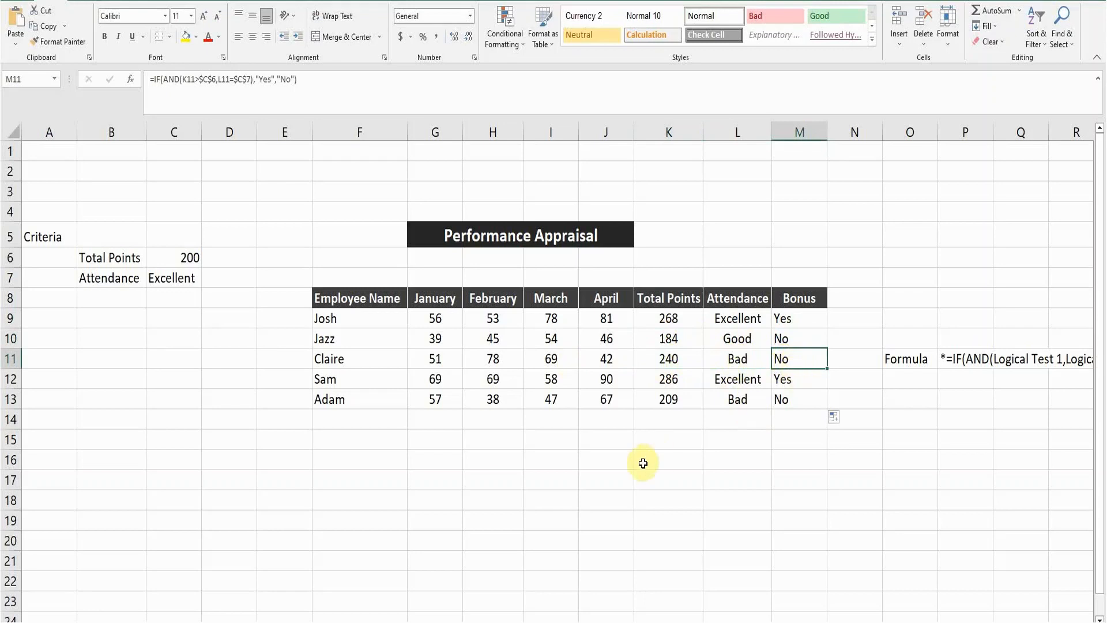
# Examine the general IF and AND formula syntax noted in P11.
pyautogui.press('Right')
pyautogui.press('Right')
pyautogui.press('Right')
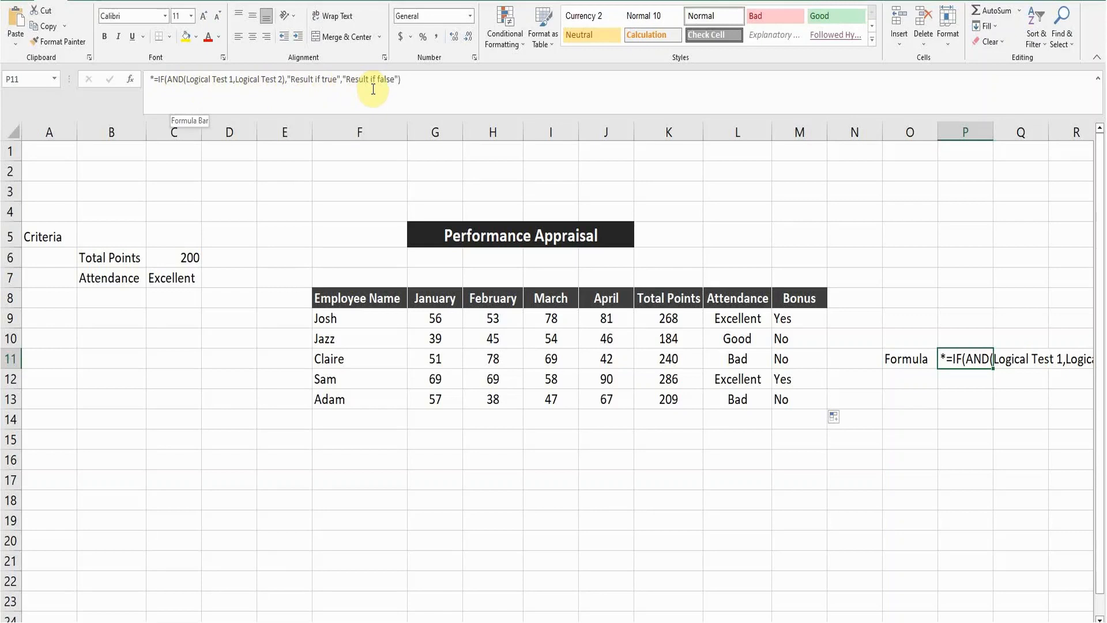
pyautogui.click(669, 440)
pyautogui.click(616, 426)
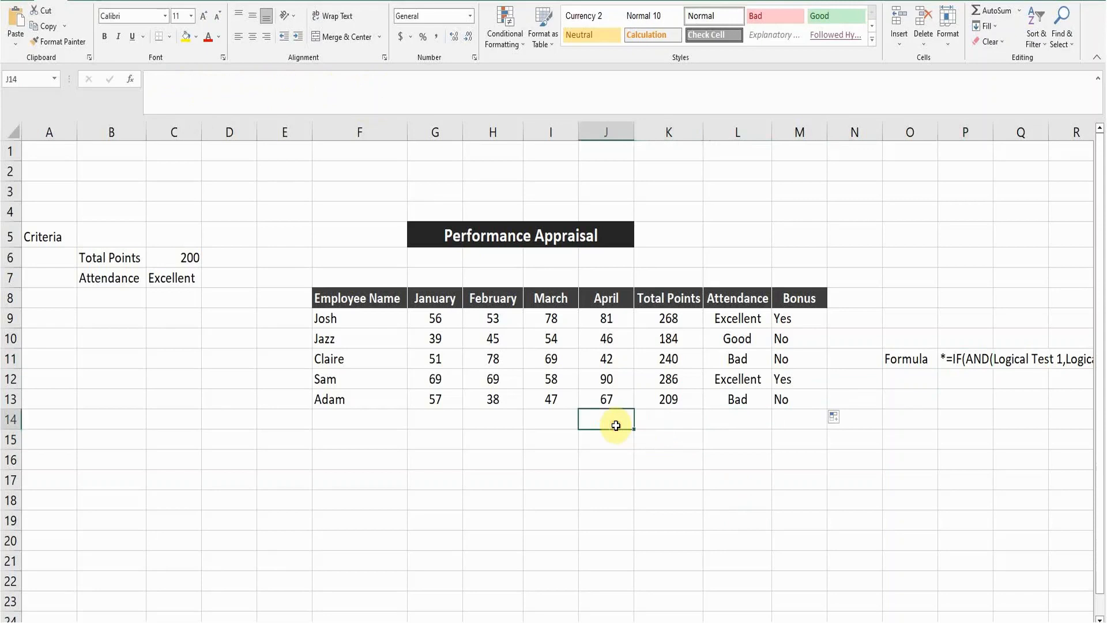